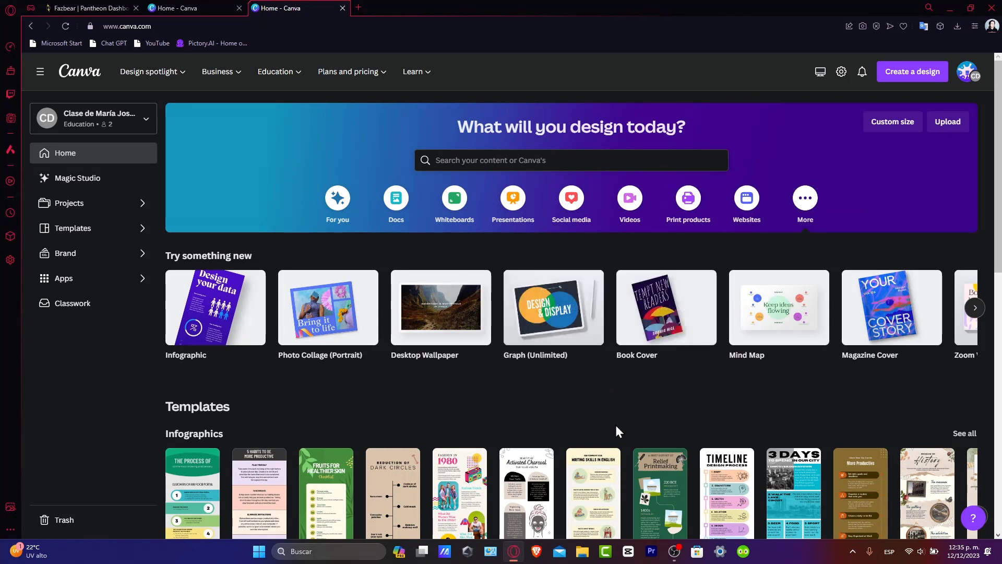
Search the design types for "brochure" and create a new design with the Brochure (Landscape 11 x 8.5 cm) format.
left_click(913, 72)
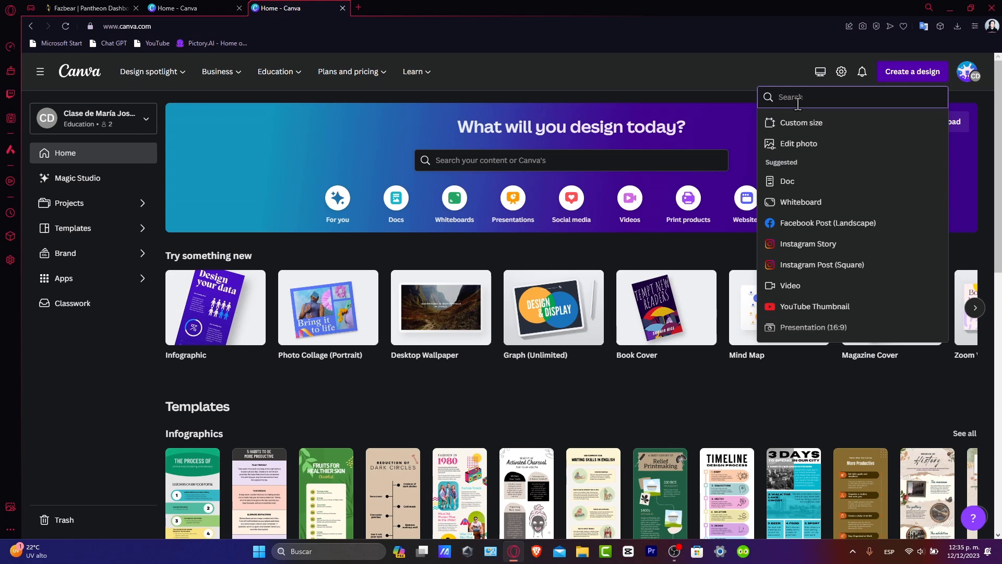
type("brochure")
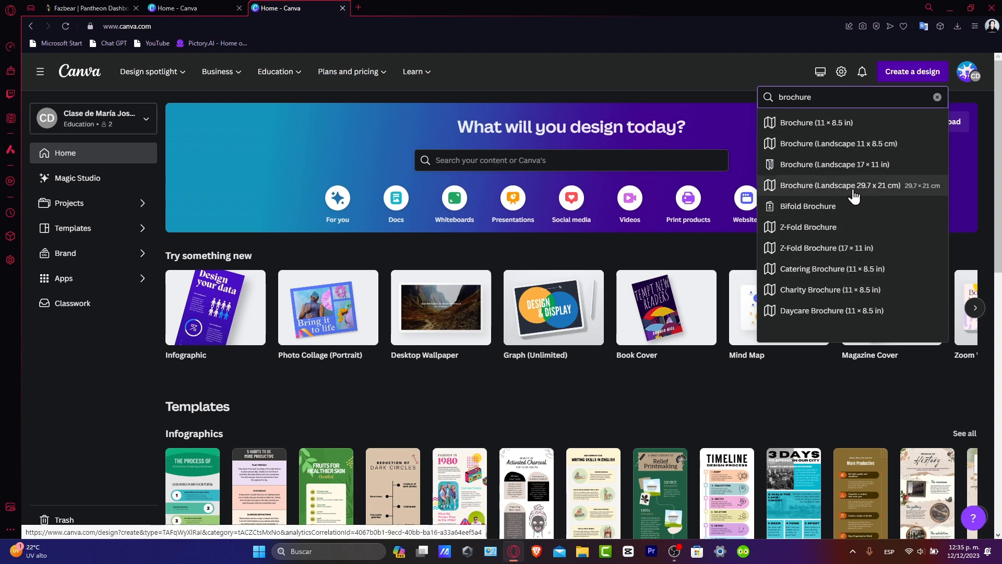
left_click(819, 139)
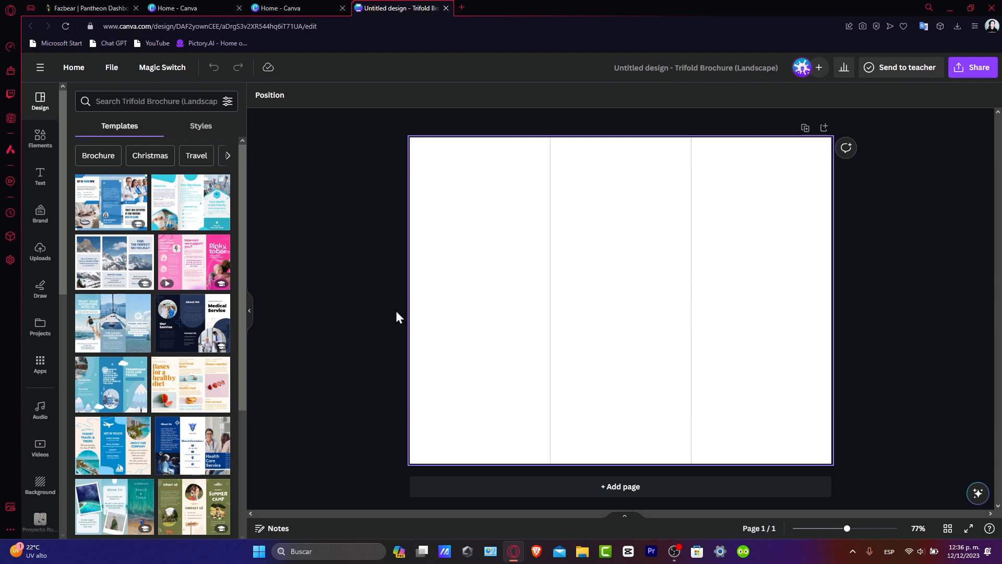
Apply both pages of the Orange and beige Healthy Diet modern user information brochure template to the blank design.
left_click(184, 385)
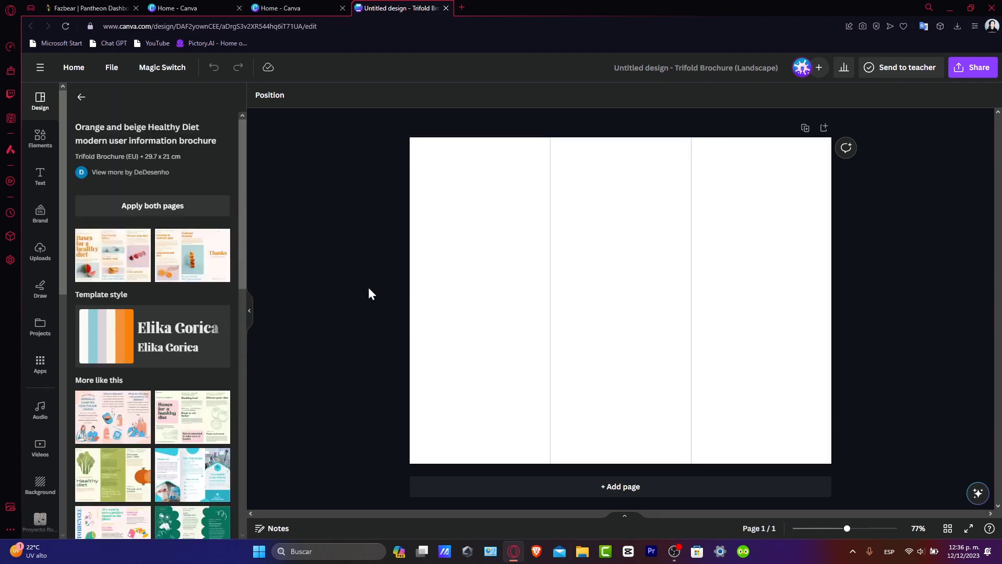
left_click(191, 207)
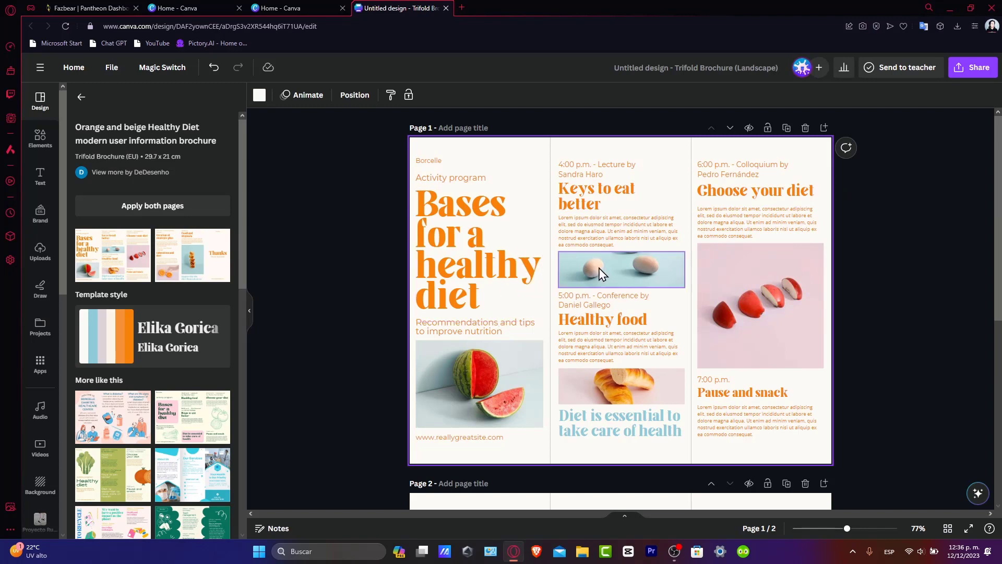
scroll(733, 275, "down", 7)
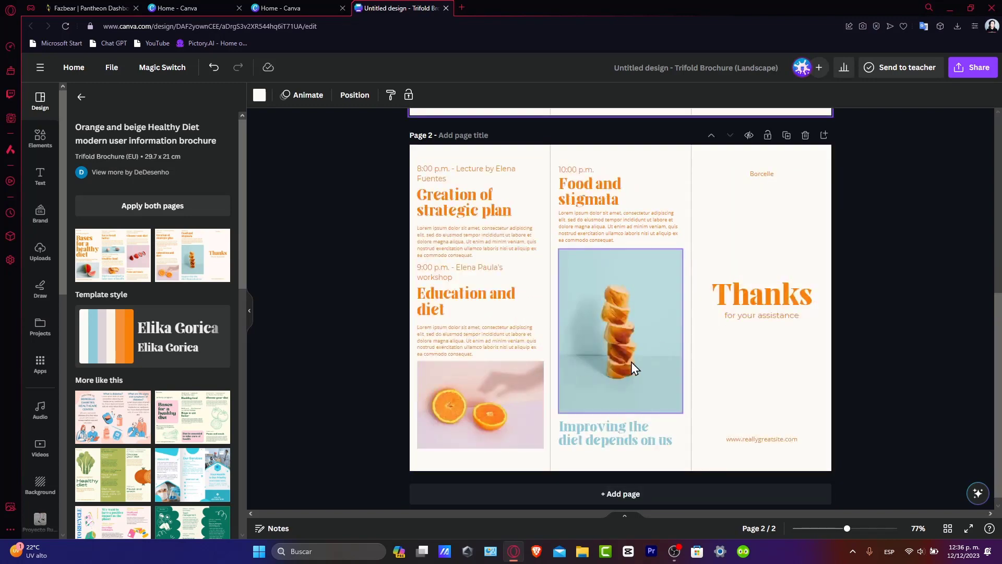
scroll(776, 392, "up", 7)
scroll(778, 393, "down", 7)
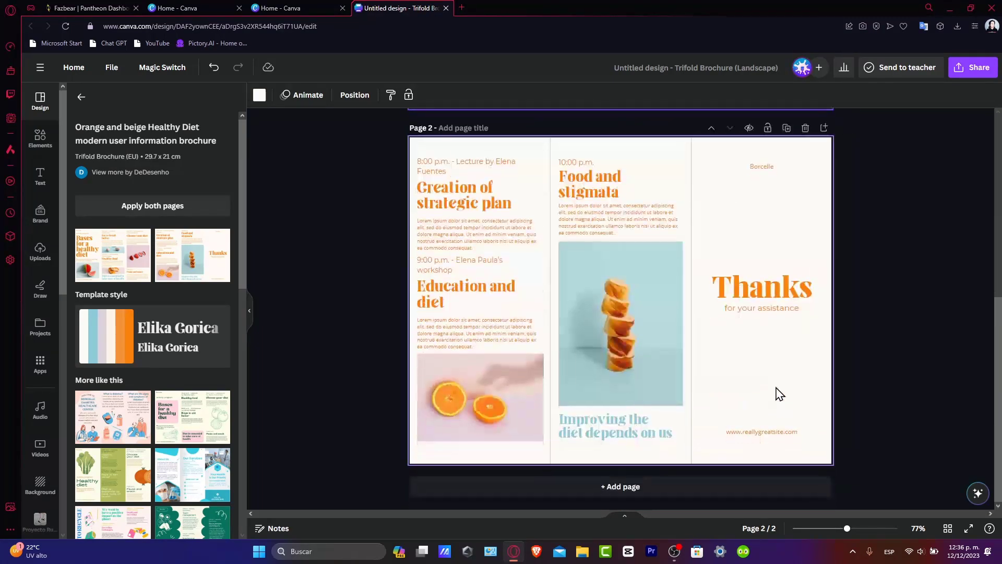
scroll(777, 393, "up", 7)
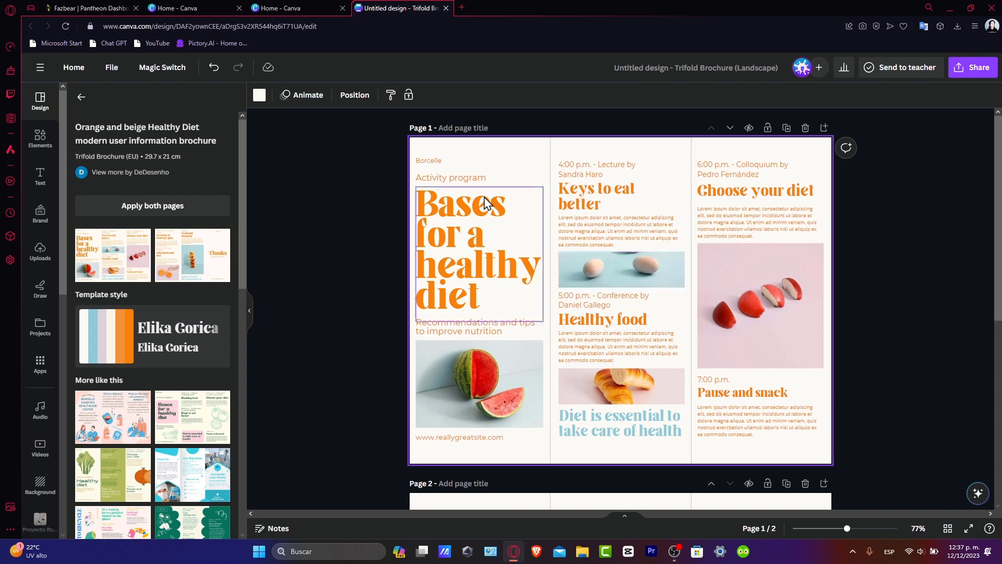
Title page 1 of the brochure "TOP" and page 2 "BACK".
left_click(480, 128)
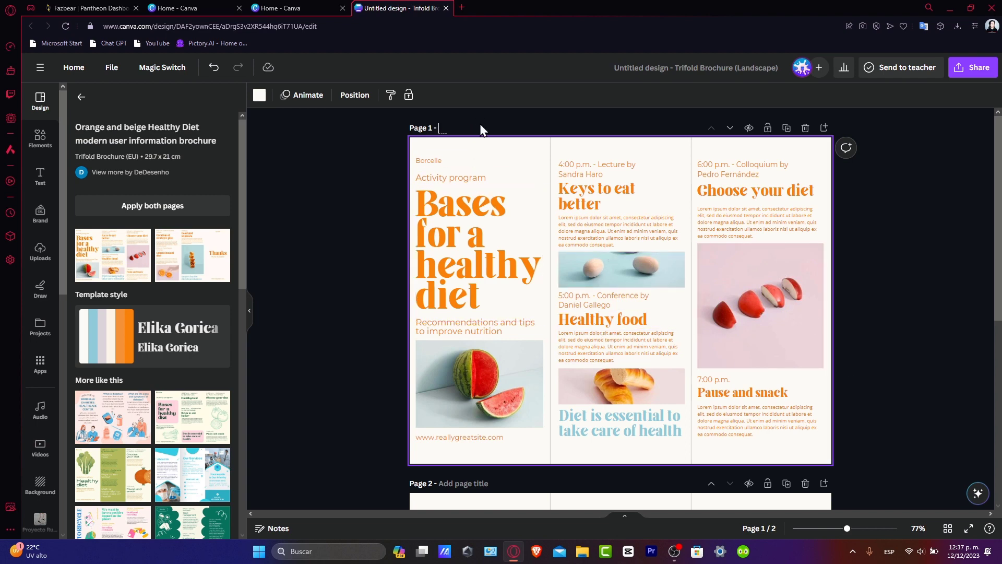
scroll(579, 329, "down", 3)
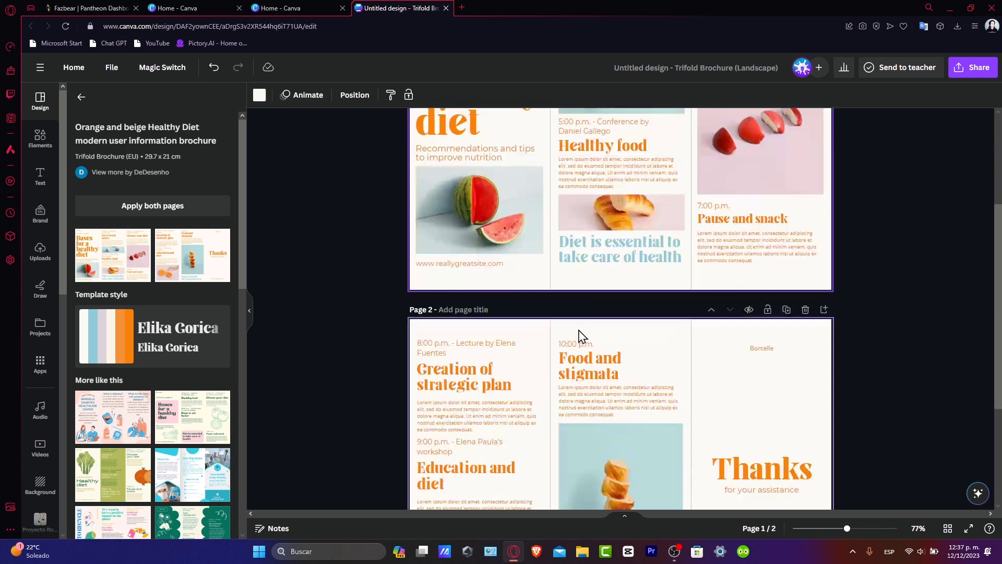
left_click(479, 312)
type("BACK")
left_click(894, 349)
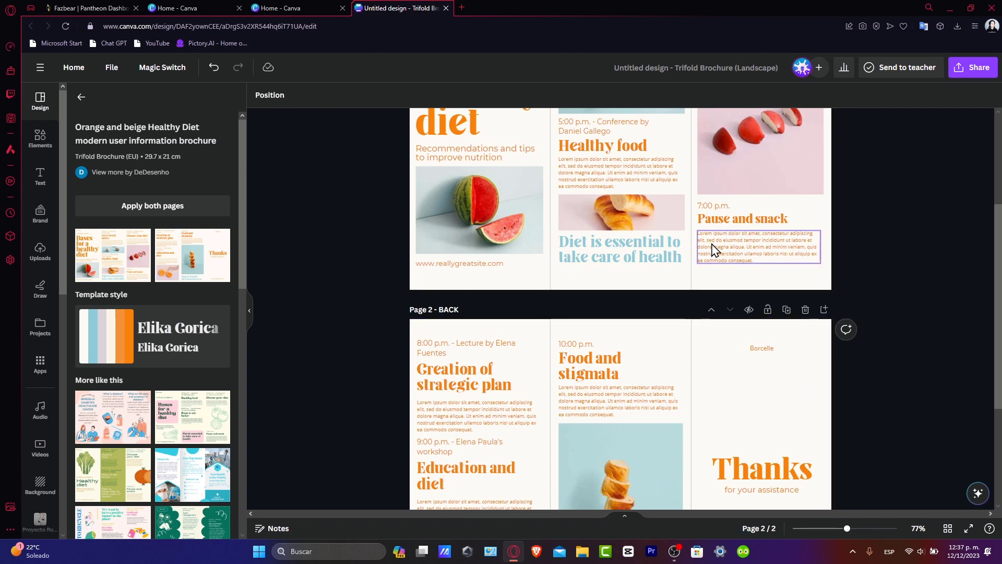
Review the three-panel layouts of the brochure's TOP and BACK pages.
scroll(792, 436, "down", 3)
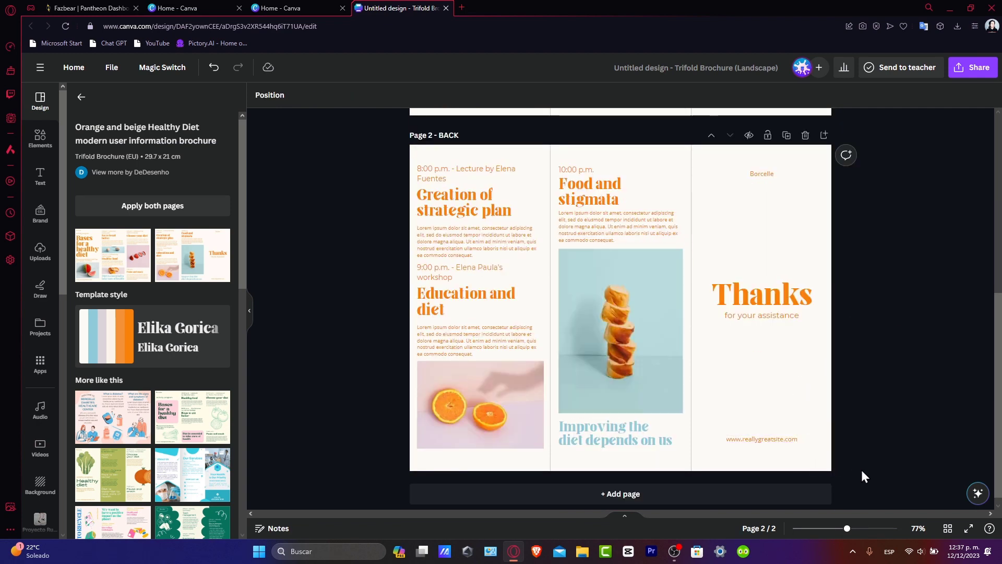
scroll(715, 344, "up", 6)
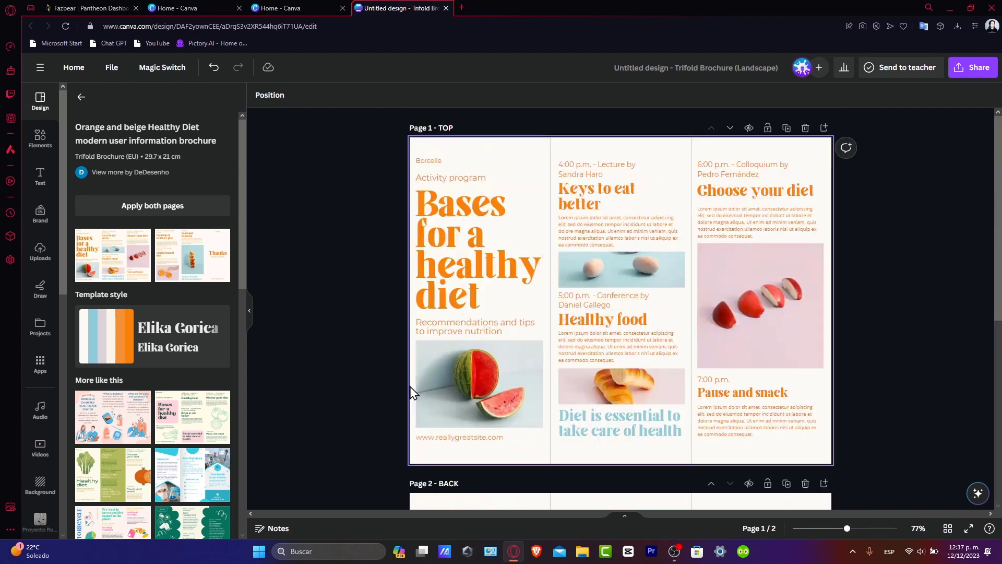
scroll(841, 402, "down", 6)
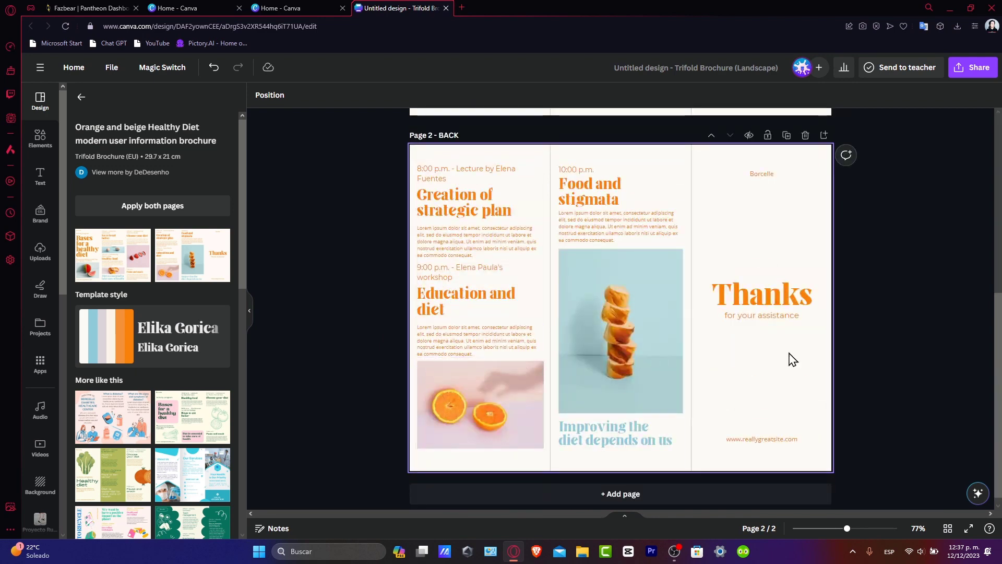
scroll(791, 359, "up", 6)
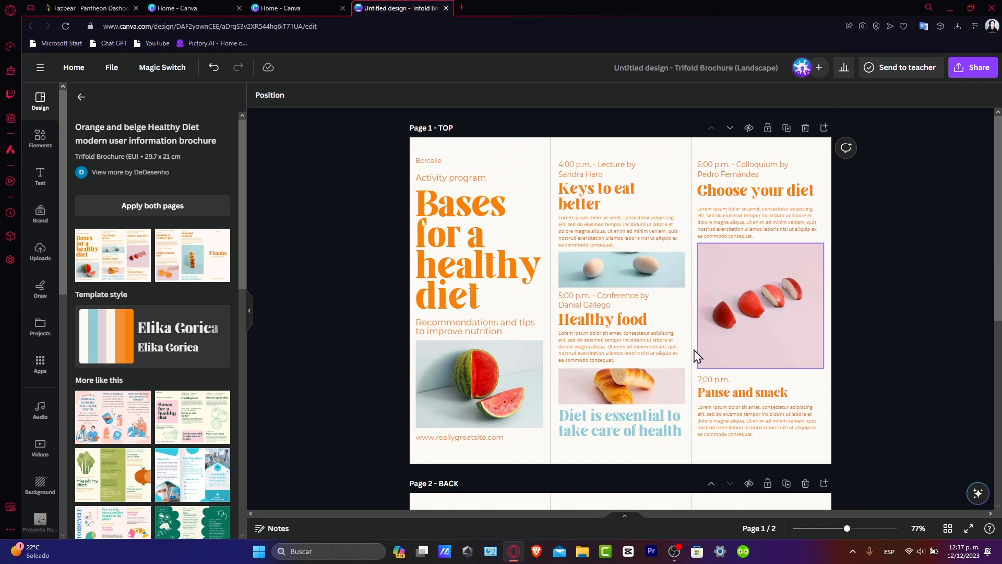
scroll(794, 355, "down", 6)
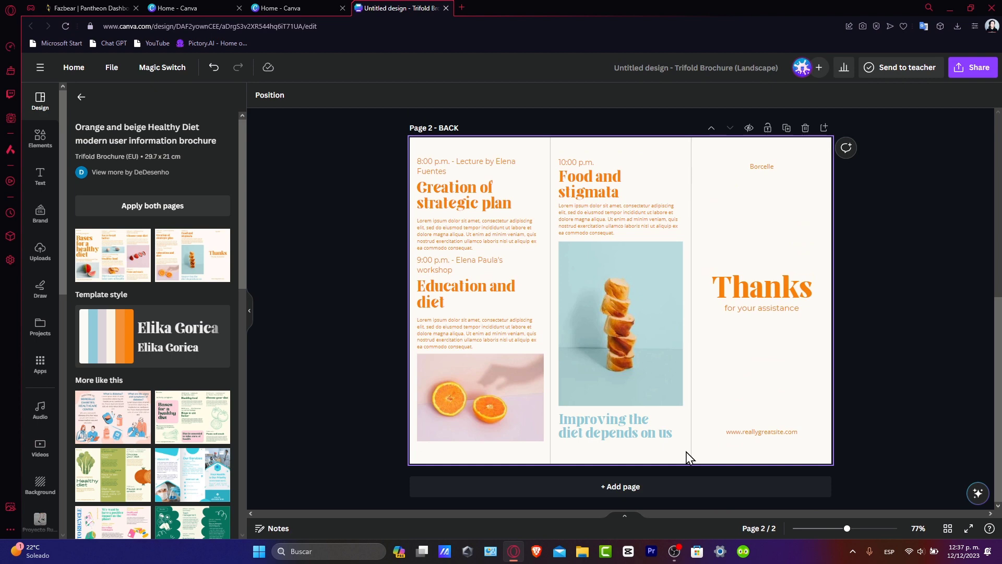
scroll(746, 296, "up", 6)
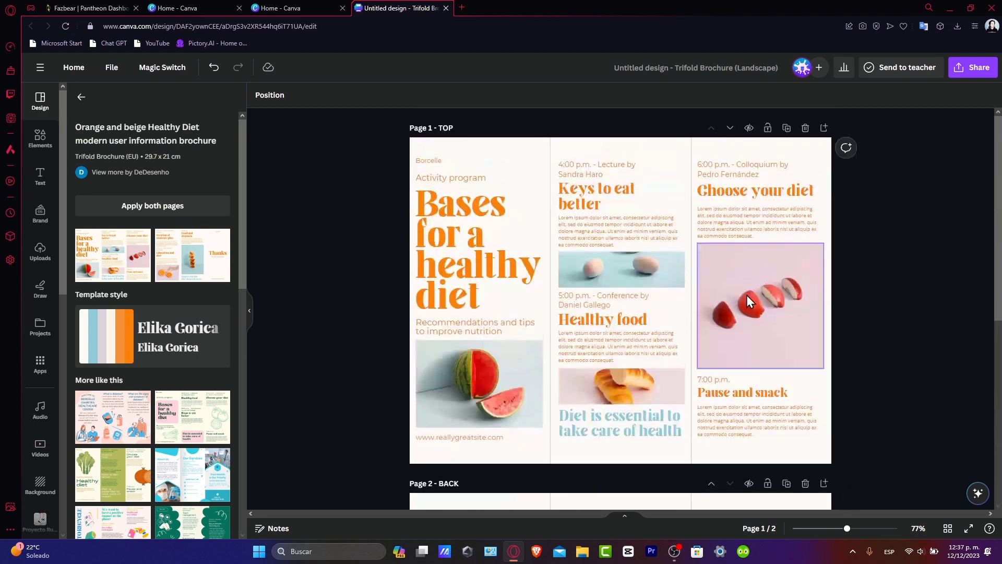
Change the colour of all text on the TOP page to black, #000000.
left_click_drag(916, 443, 373, 136)
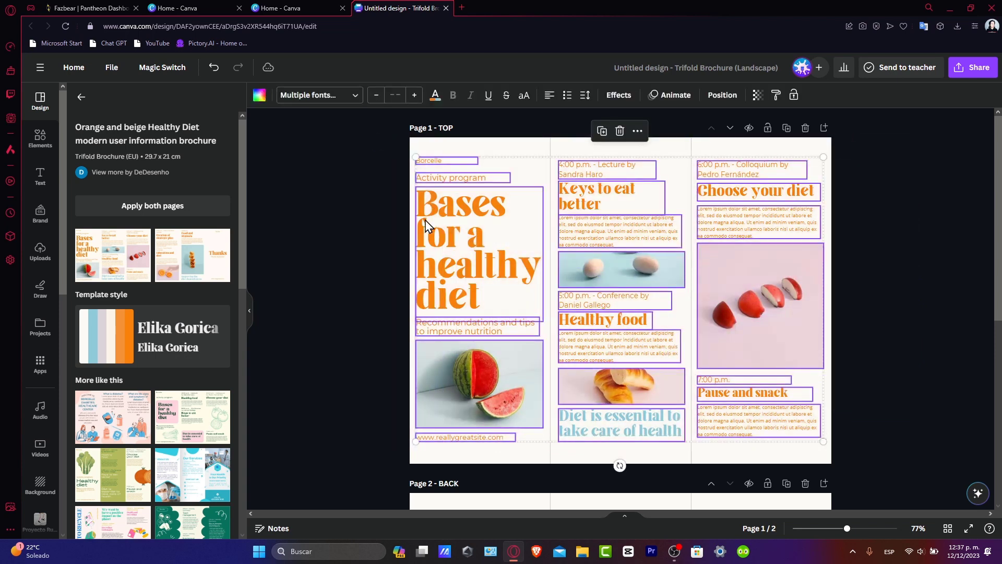
left_click(435, 95)
left_click(435, 94)
left_click(435, 95)
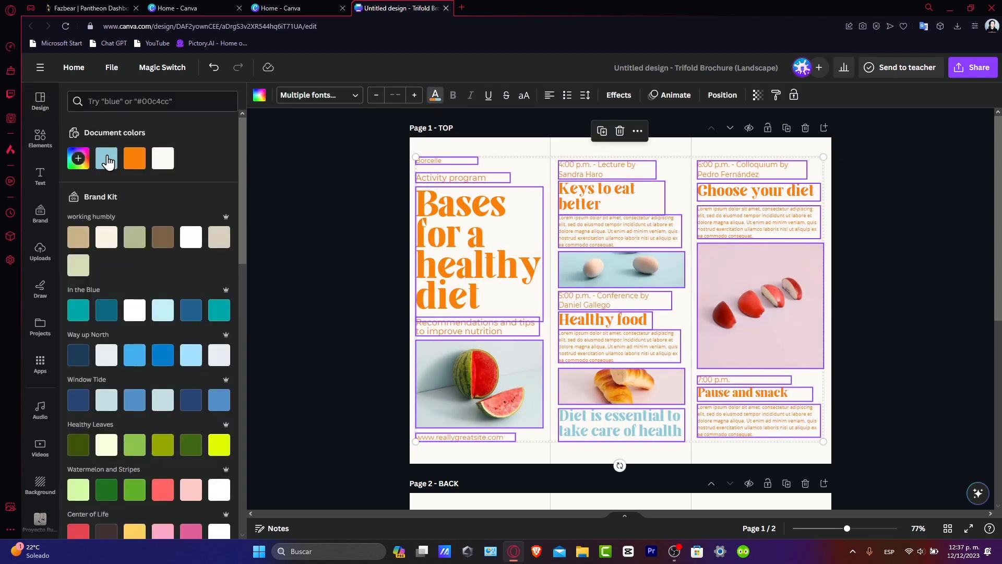
left_click(78, 158)
left_click_drag(128, 223, 78, 238)
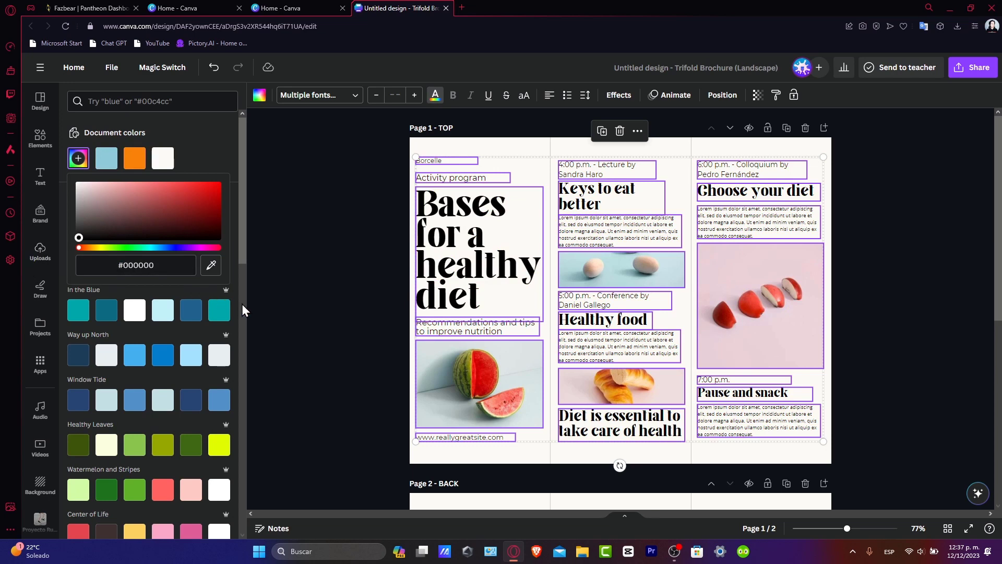
left_click(301, 324)
Make all text on the BACK page black and set its font to League Spartan.
scroll(302, 324, "down", 6)
left_click_drag(907, 479, 318, 148)
left_click(337, 98)
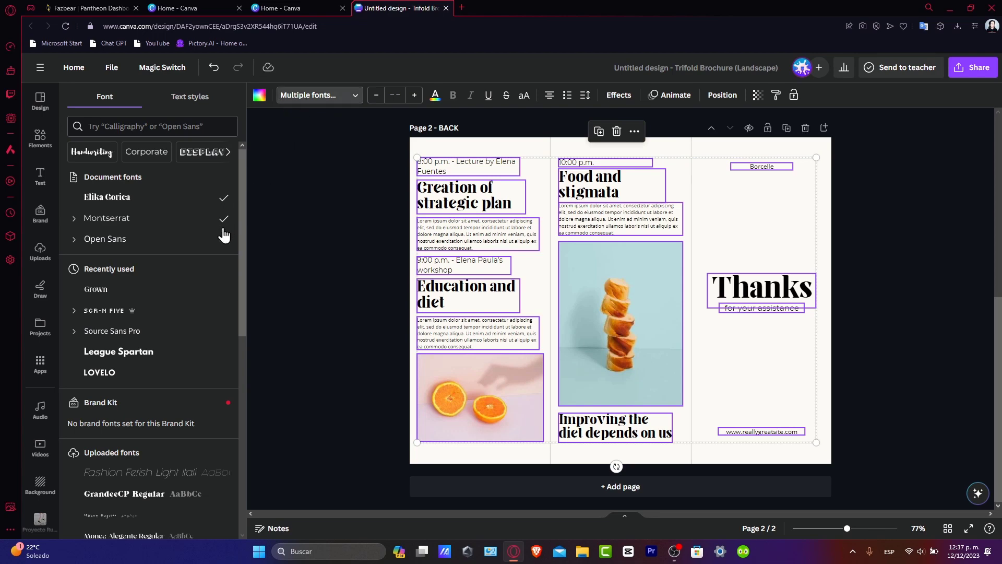
left_click(173, 356)
Set the font of all text on the TOP page to League Spartan.
scroll(890, 420, "up", 6)
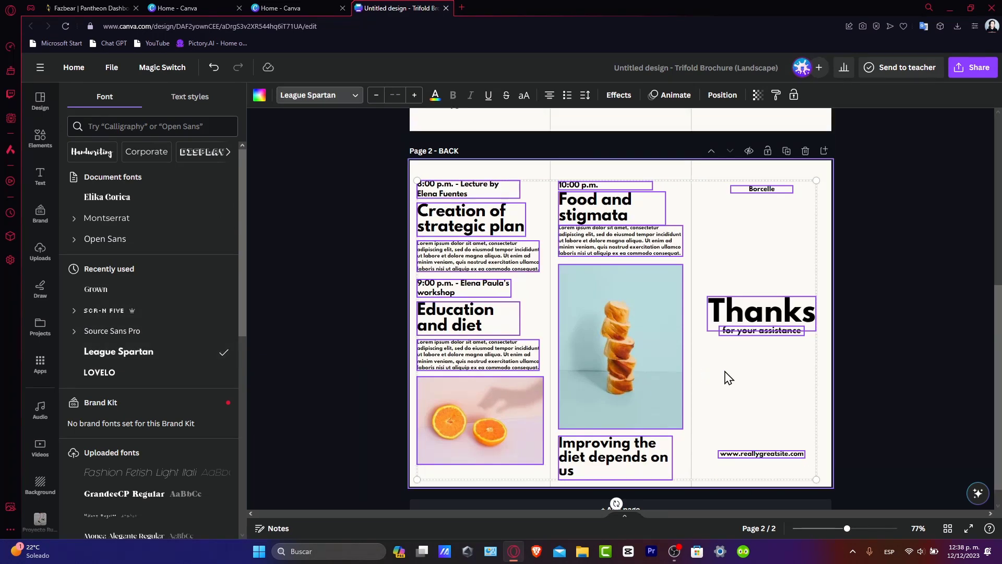
left_click_drag(904, 454, 325, 146)
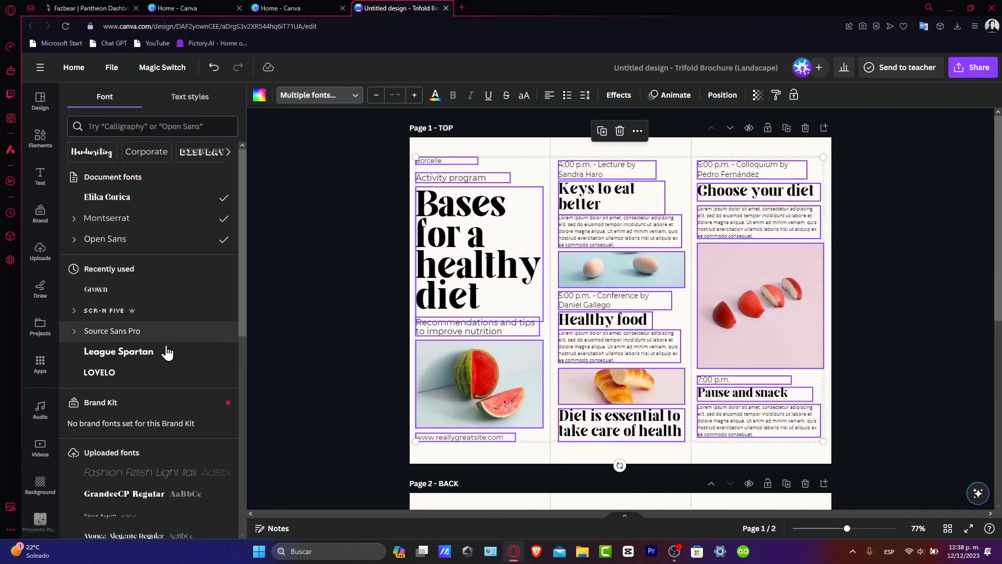
left_click(146, 355)
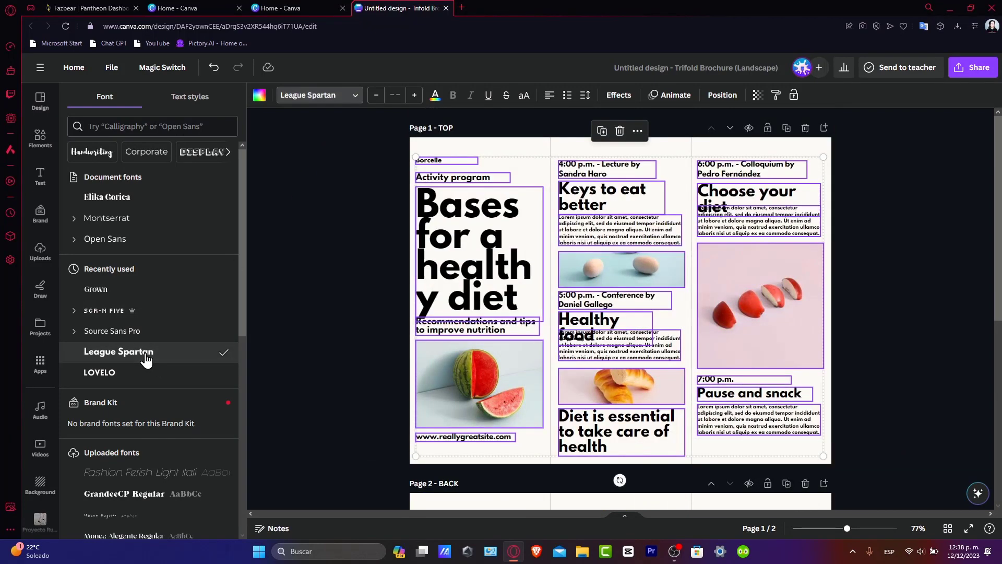
left_click(374, 323)
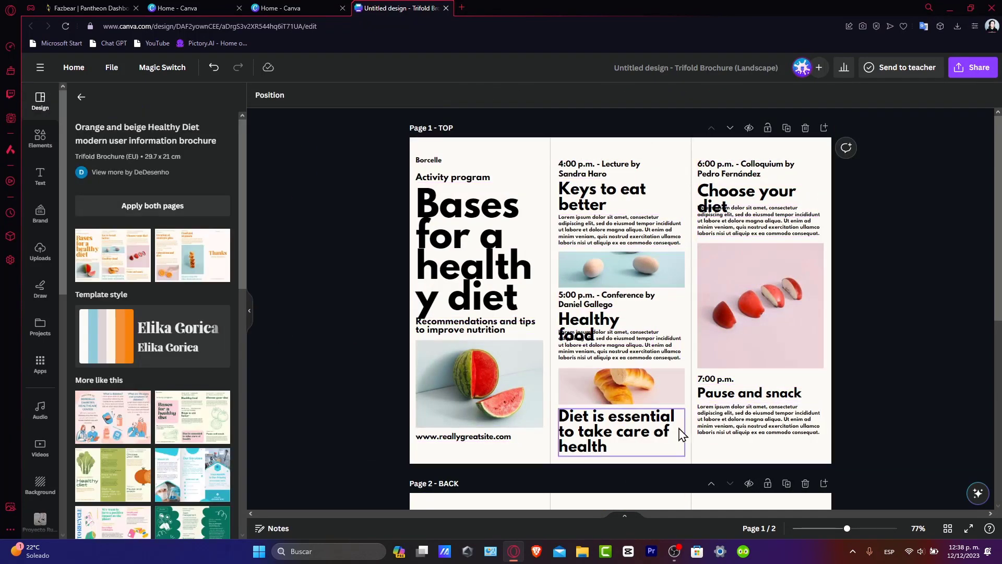
Widen the "Healthy food" heading's text box on the TOP page so the heading fits on one line.
left_click(634, 327)
left_click_drag(654, 330, 686, 328)
left_click(887, 330)
Shrink the "Choose your diet" heading to font size 25.5 so it fits on one line.
left_click(813, 208)
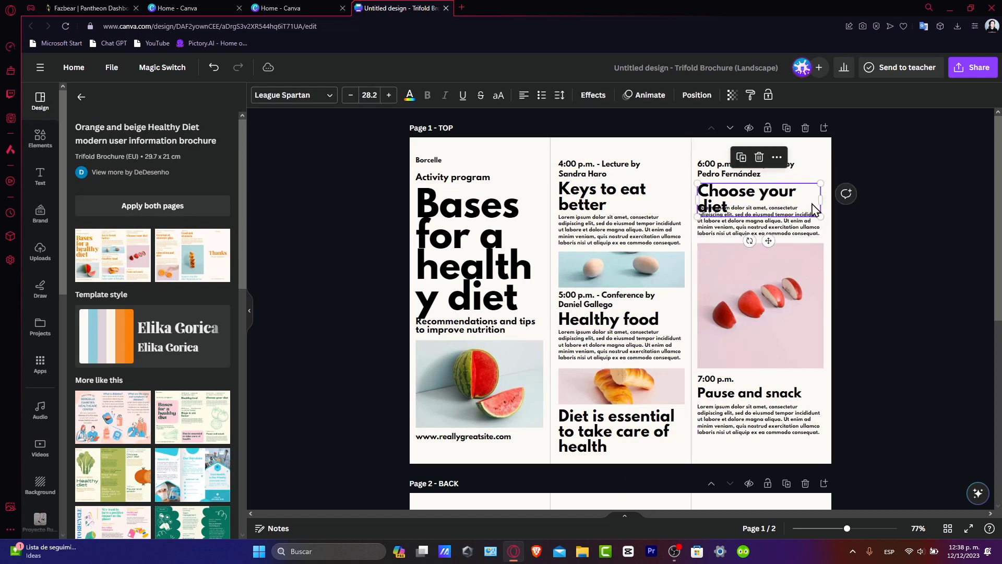
mouse_move(822, 204)
left_mouse_down()
mouse_move(841, 192)
mouse_move(837, 206)
mouse_move(841, 193)
mouse_move(819, 199)
left_mouse_up()
left_click(820, 192)
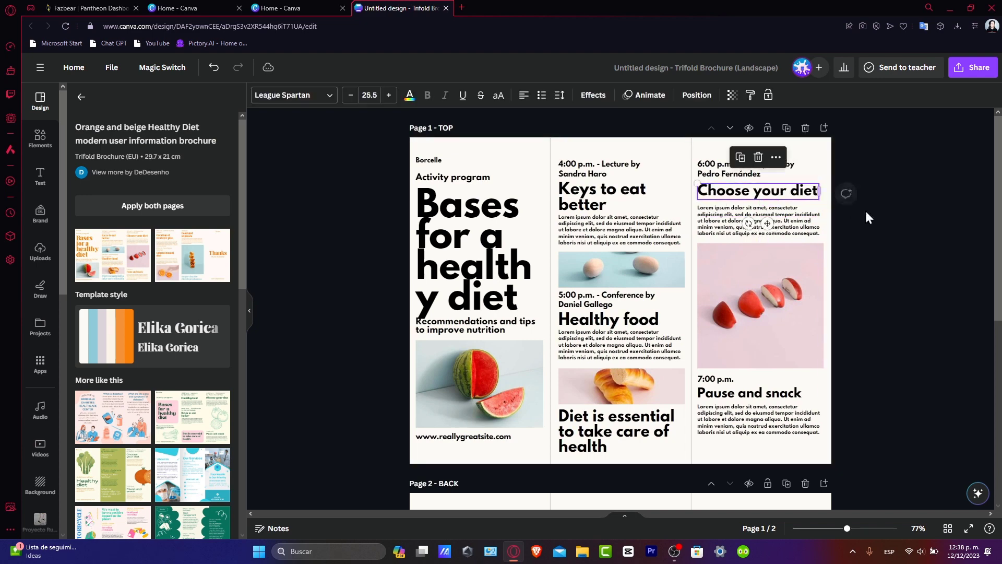
left_click(866, 214)
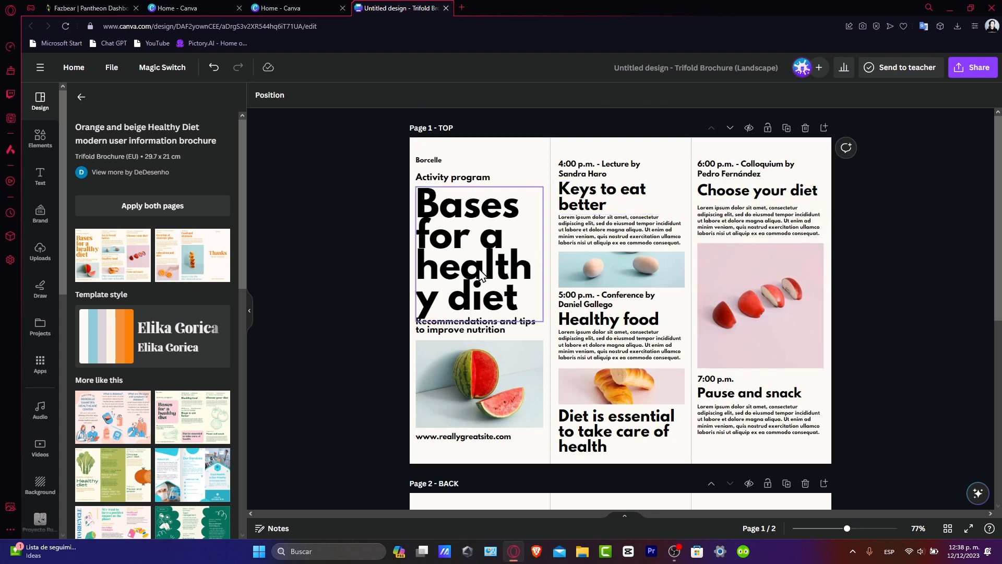
Move the "Recommendations and tips to improve nutrition" text slightly down, clear of the main title on the TOP page.
left_click(485, 332)
left_click_drag(483, 334, 483, 338)
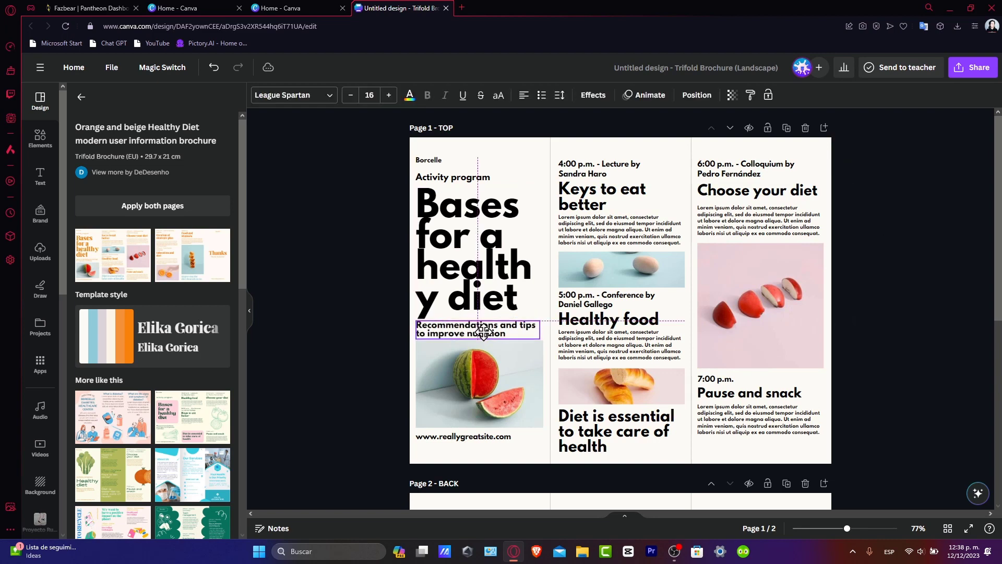
left_click(350, 307)
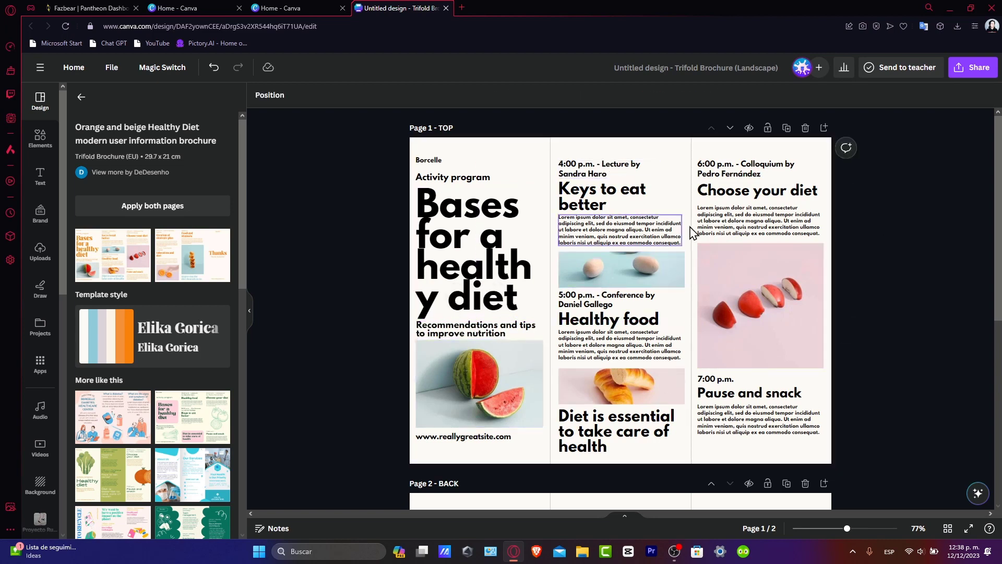
Search the elements library for "ORANGE" and limit the results to graphics, with the BACK page in view.
scroll(923, 337, "down", 7)
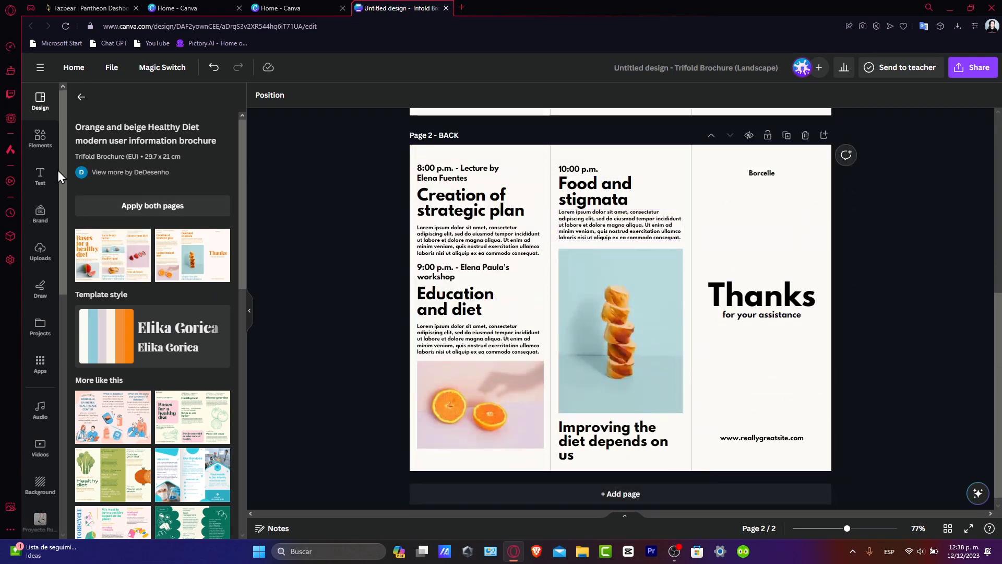
left_click(38, 151)
left_click(175, 100)
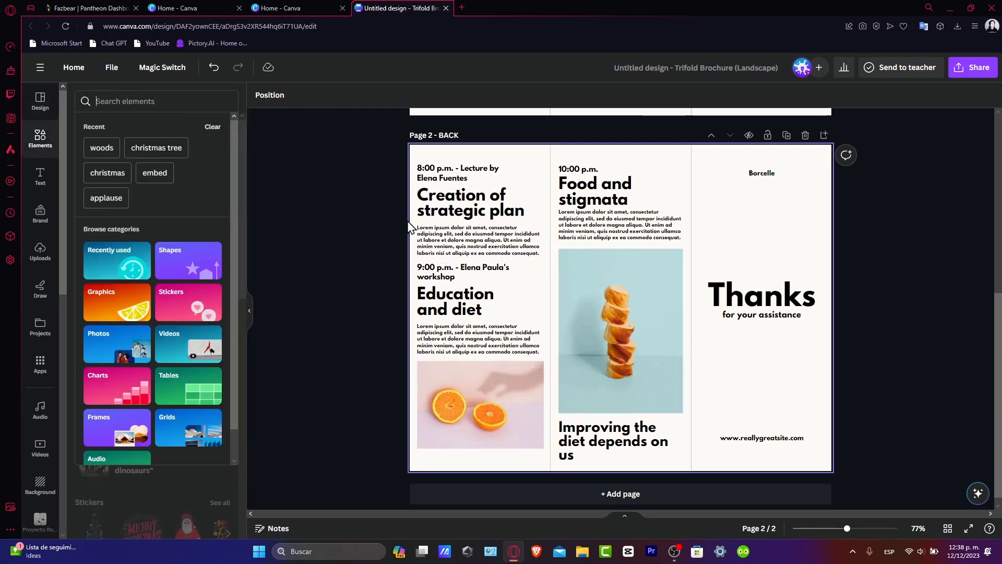
type("ORANGE")
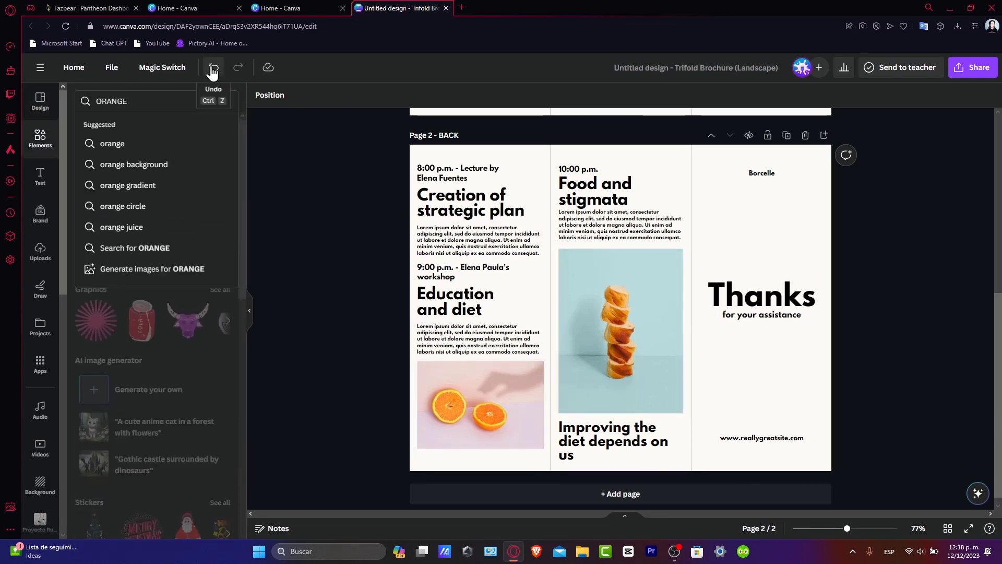
key("Return")
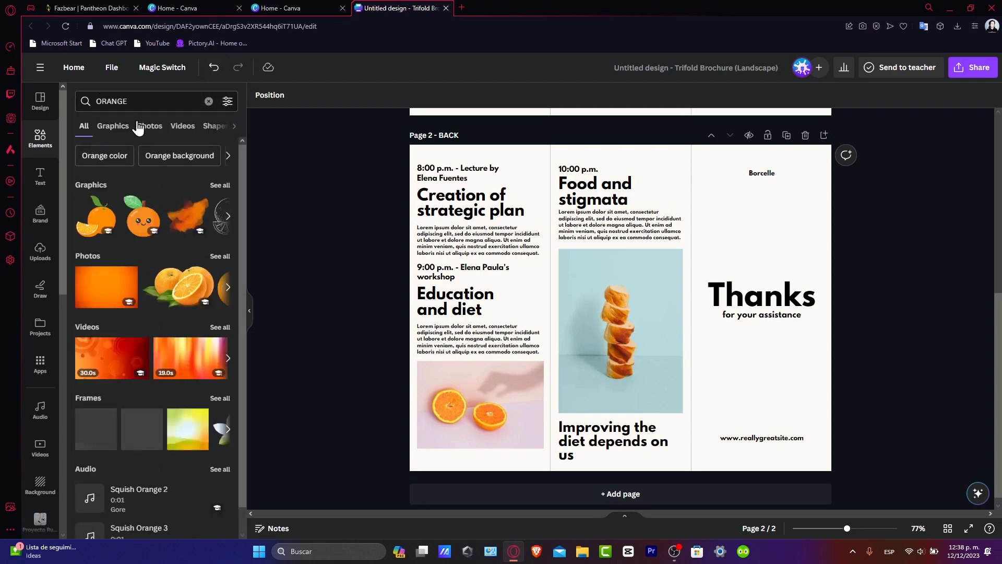
left_click(116, 127)
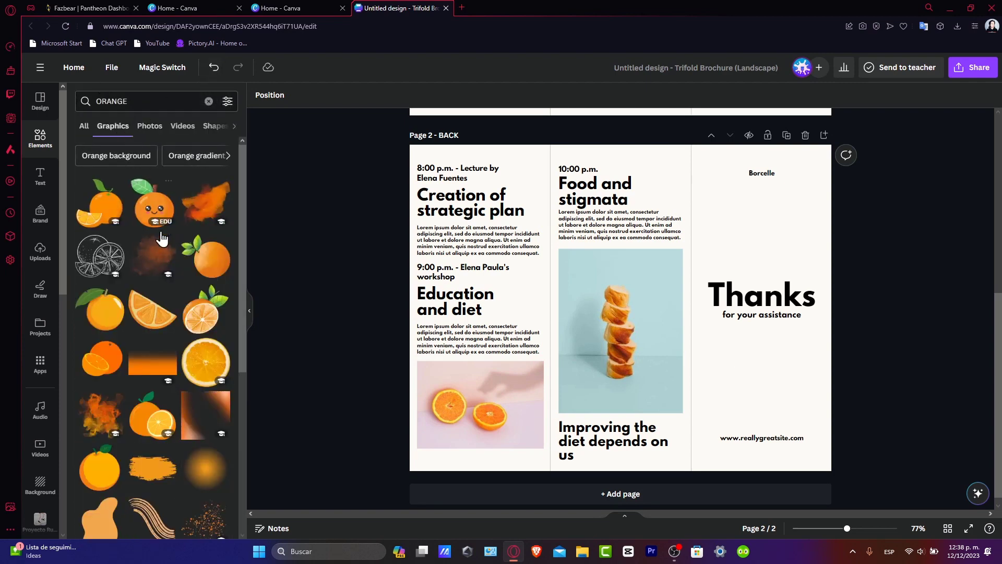
Add the orange slice graphic to the BACK page, shrunk to a small icon centred just above the "Thanks" heading.
left_click(148, 322)
left_click_drag(766, 349, 888, 345)
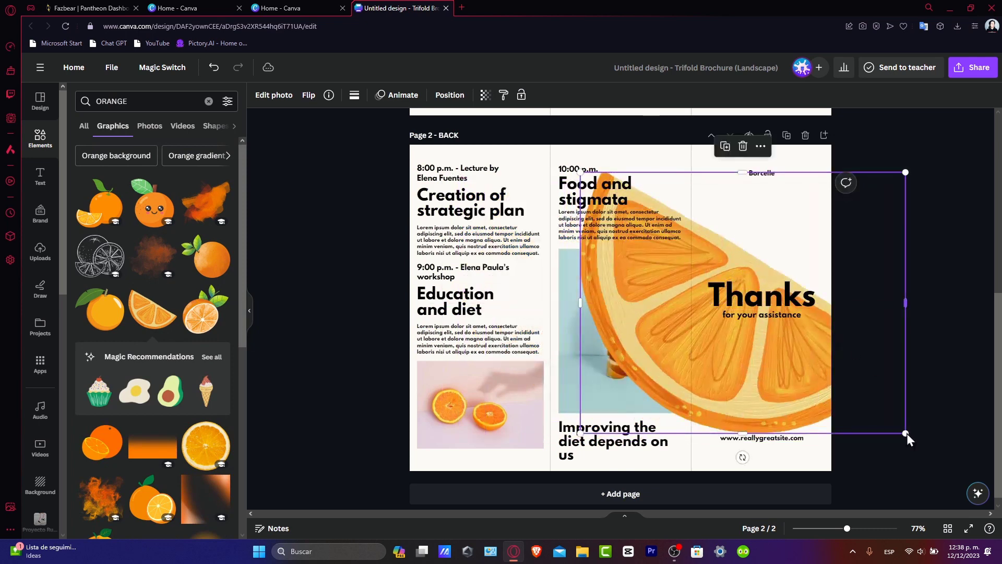
left_click_drag(906, 441, 724, 294)
left_click_drag(719, 249, 799, 244)
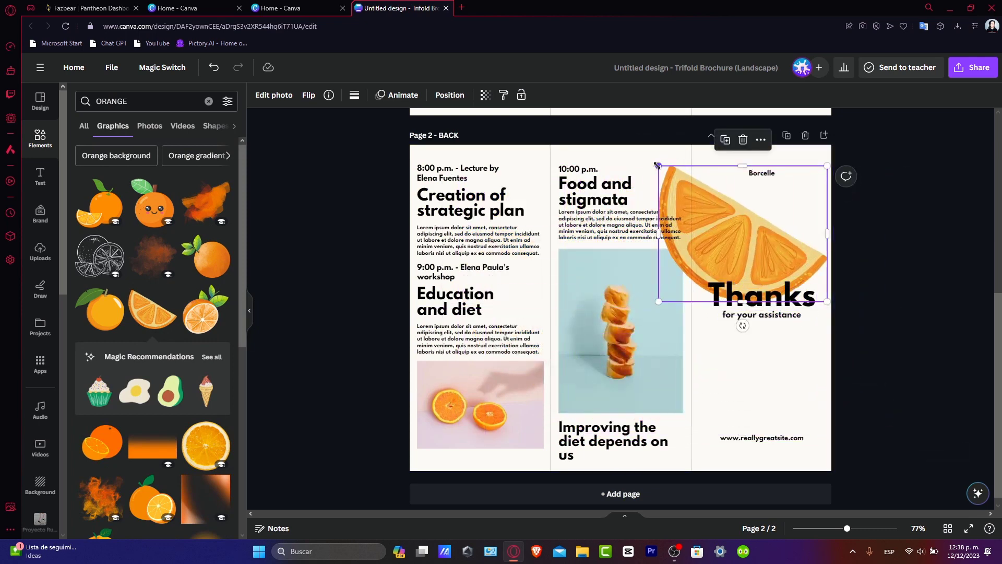
left_click_drag(659, 166, 799, 280)
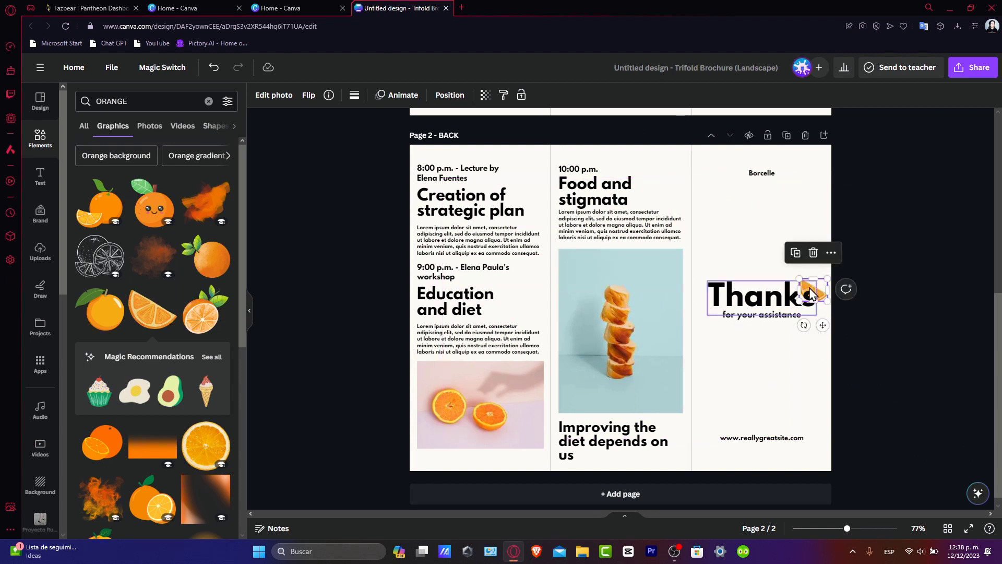
left_click_drag(826, 328, 775, 295)
left_click(889, 384)
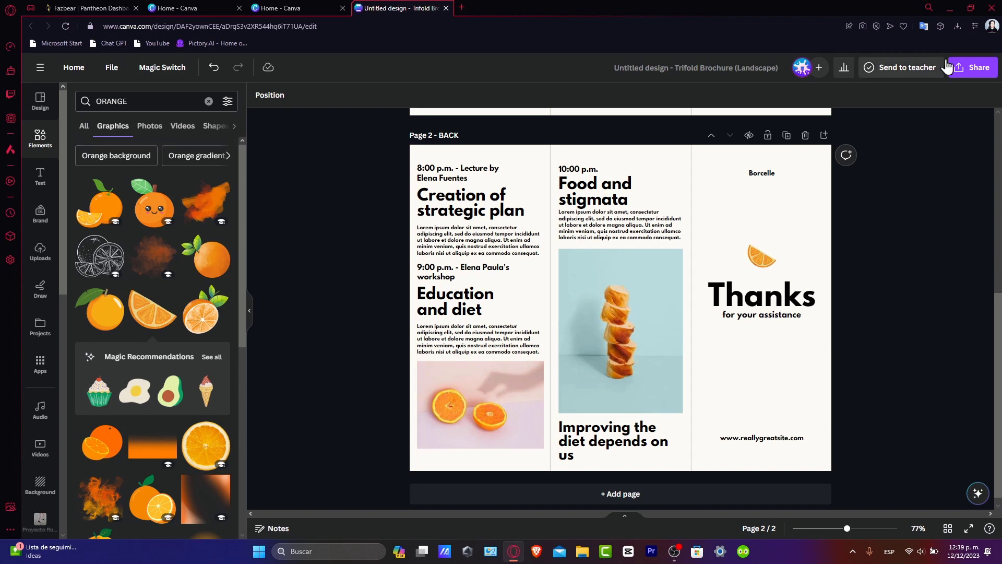
Preview both brochure pages in full screen, and return to the editor.
left_click(969, 529)
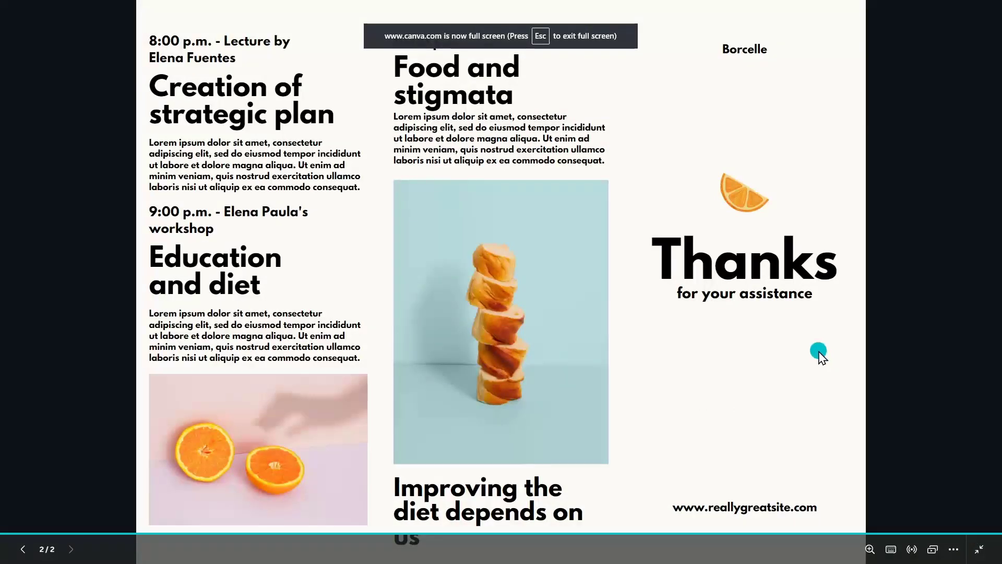
left_click(250, 384)
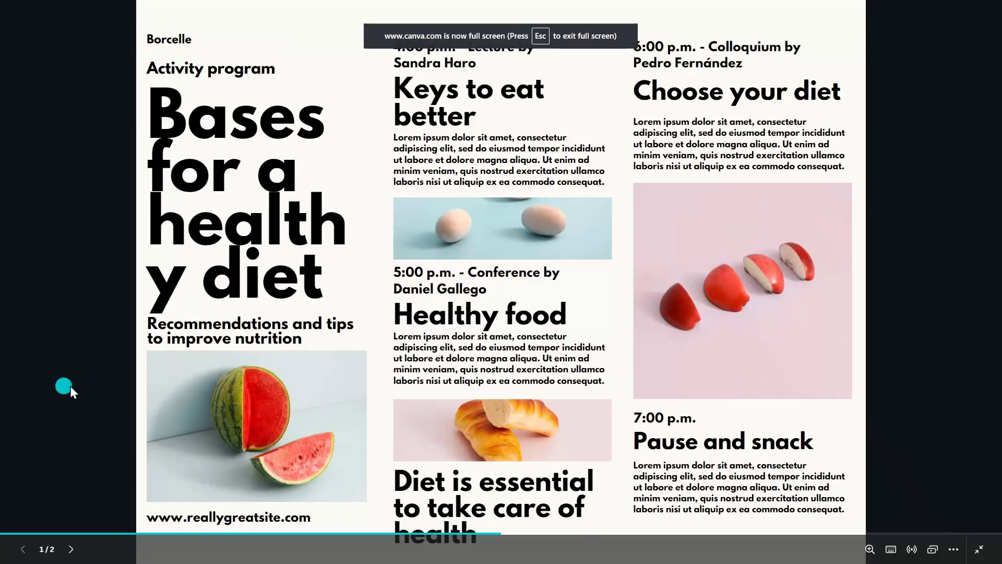
left_click(831, 295)
key("Escape")
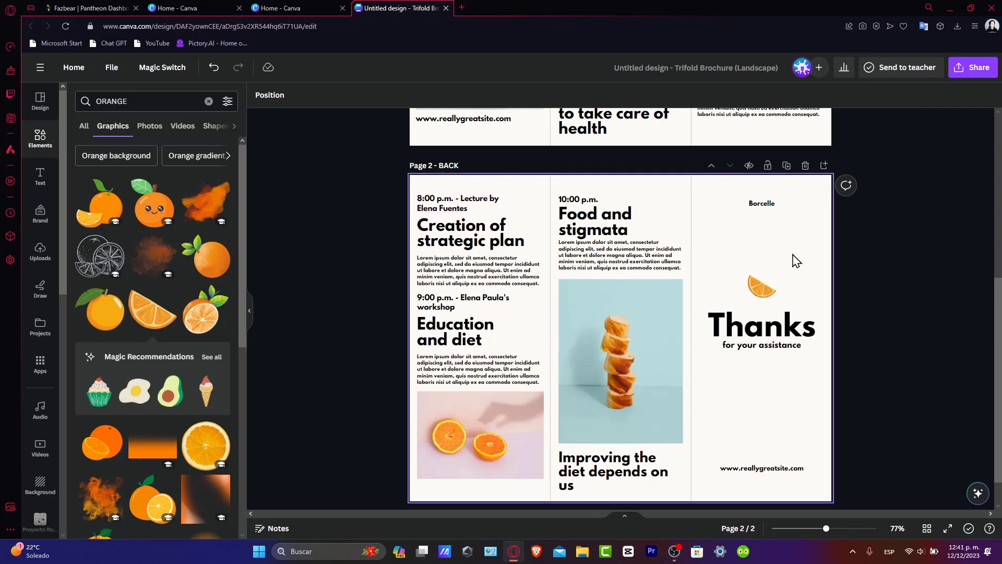
Add a blank third page and place a heading reading "1" in the middle of its first panel.
scroll(869, 349, "down", 1)
left_click(819, 481)
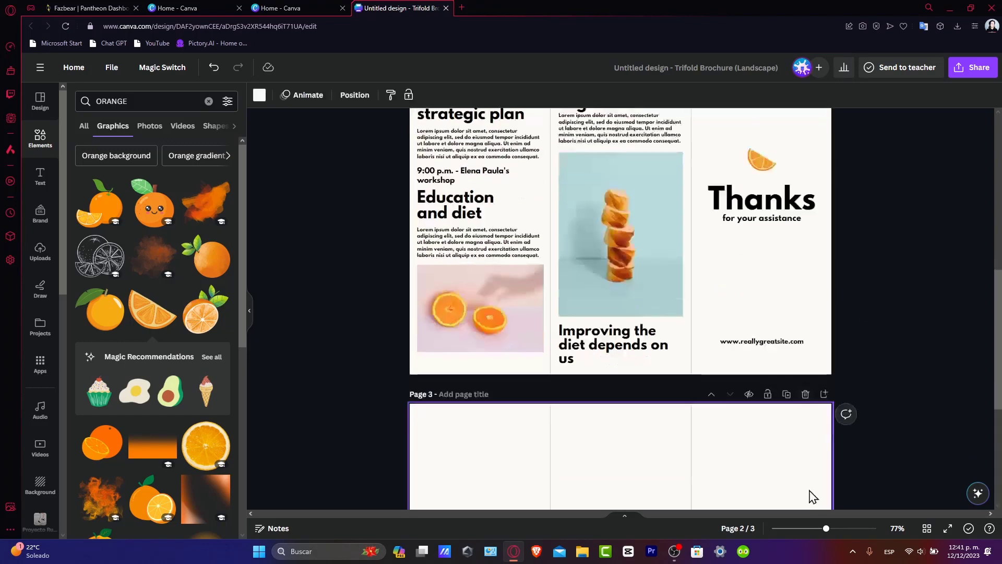
left_click(40, 176)
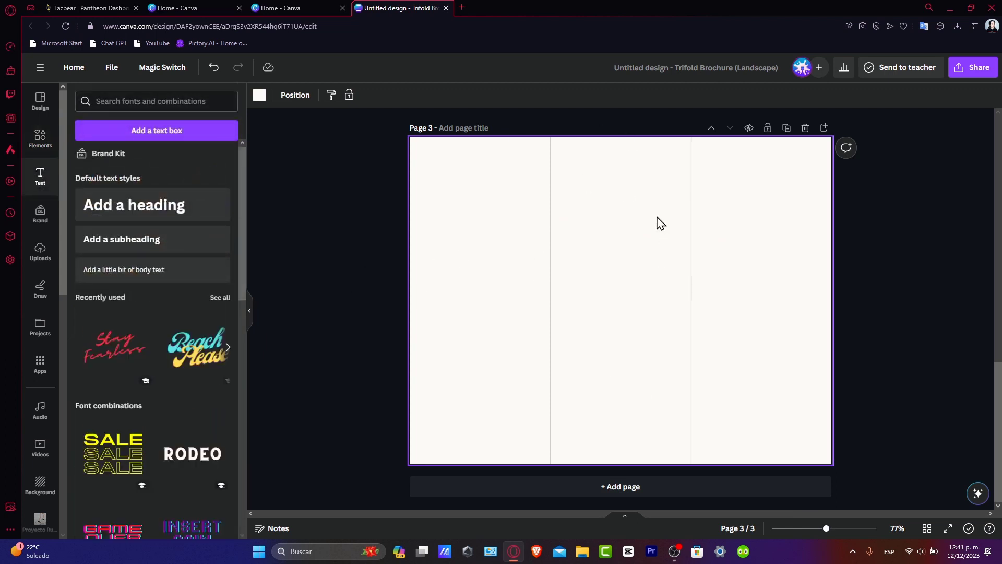
left_click(180, 206)
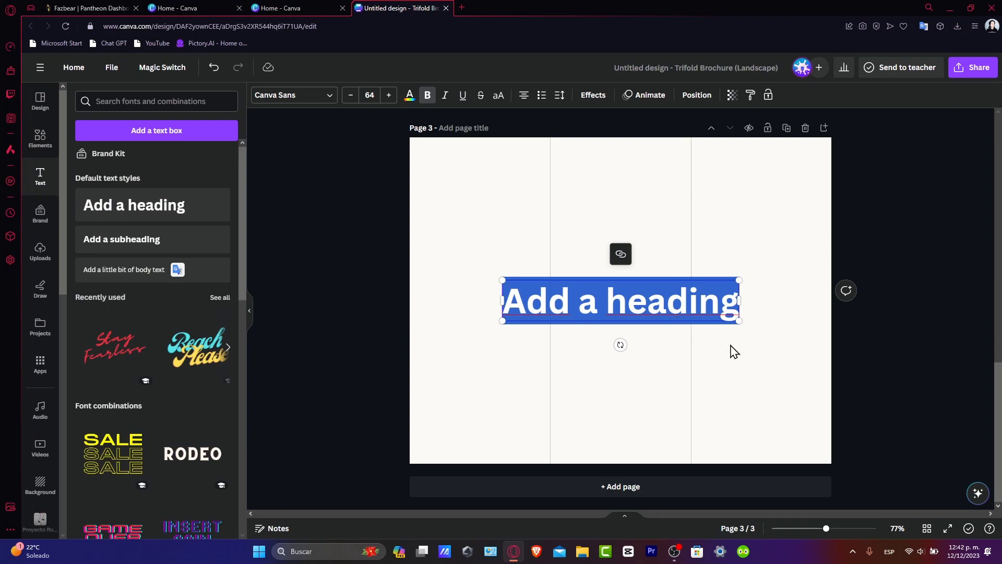
type("1")
left_click(628, 322)
Copy the "1" heading into the other two panels of page 3, changing the copies to "2" and "3".
left_click_drag(493, 320, 629, 337)
double_click(620, 295)
type("2")
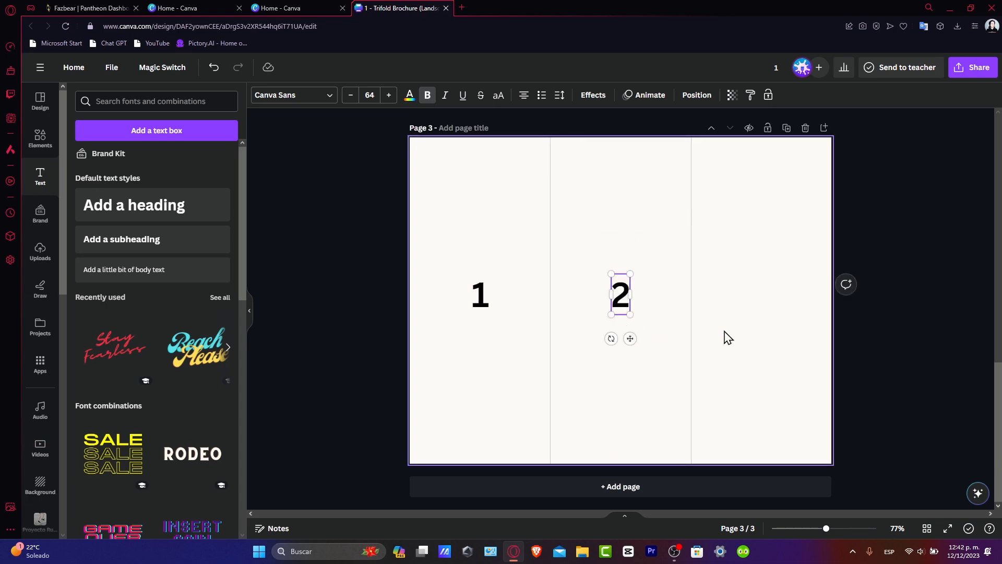
left_click(728, 339)
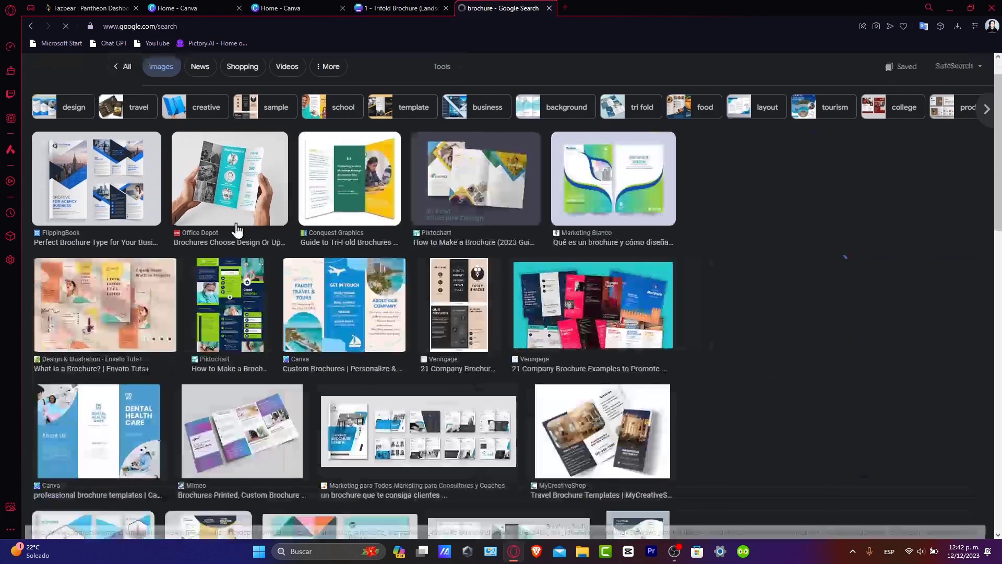
Open the Office Depot trifold photo in the Google image results for "brochure" and compare its panels with page 3's numbered panels in Canva.
left_click(235, 224)
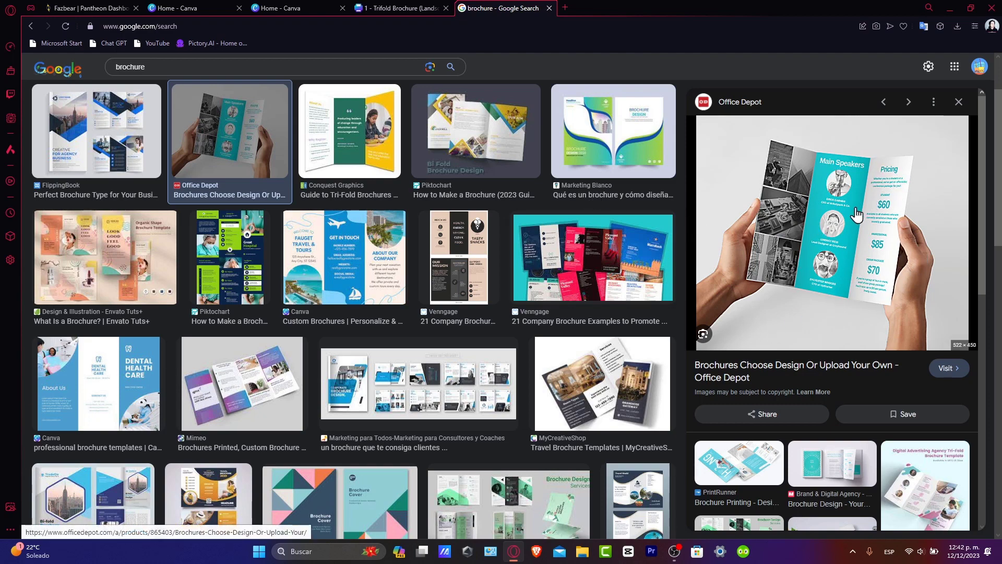
left_click(399, 8)
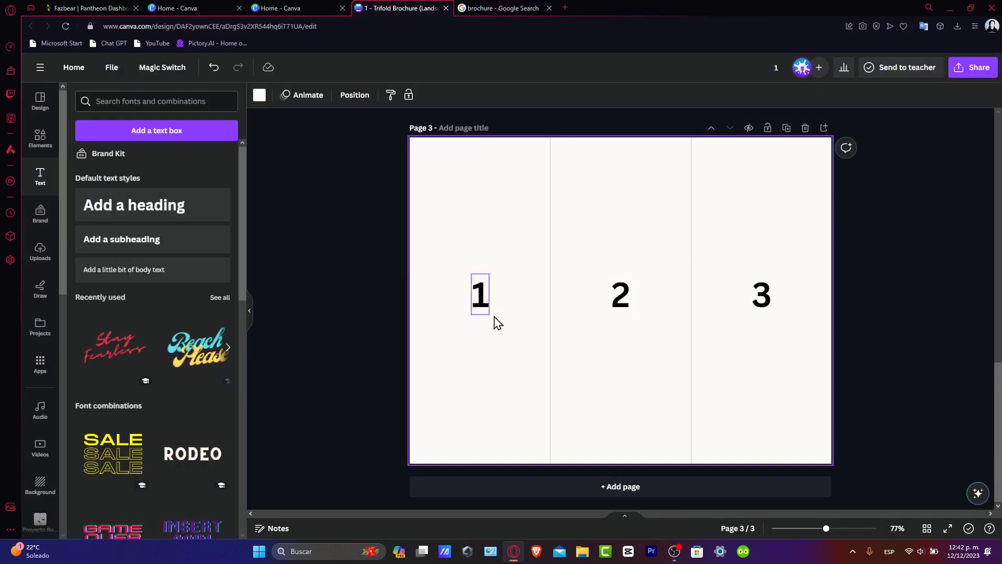
left_click(462, 332)
left_click_drag(448, 309, 775, 214)
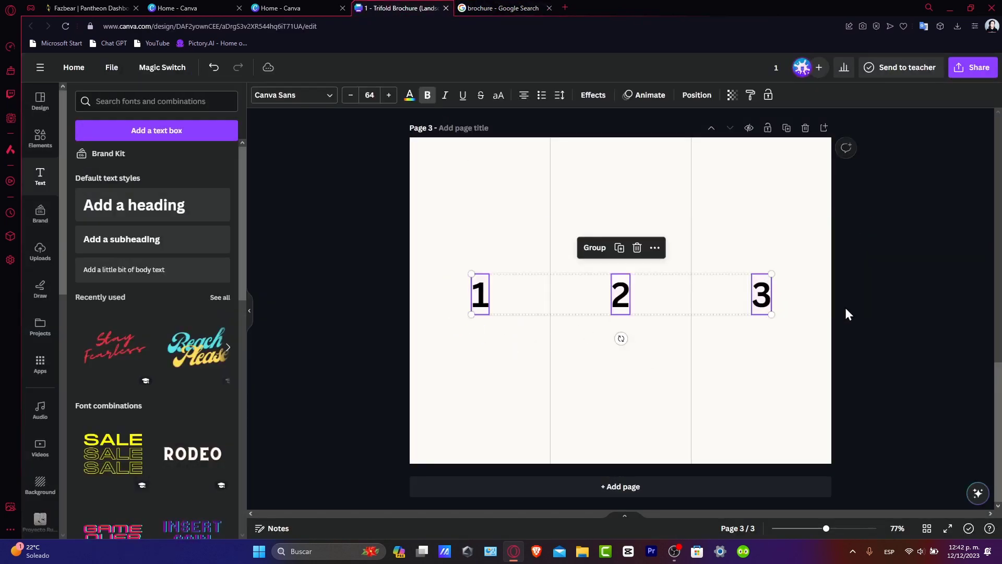
left_click_drag(869, 309, 415, 209)
left_click(498, 6)
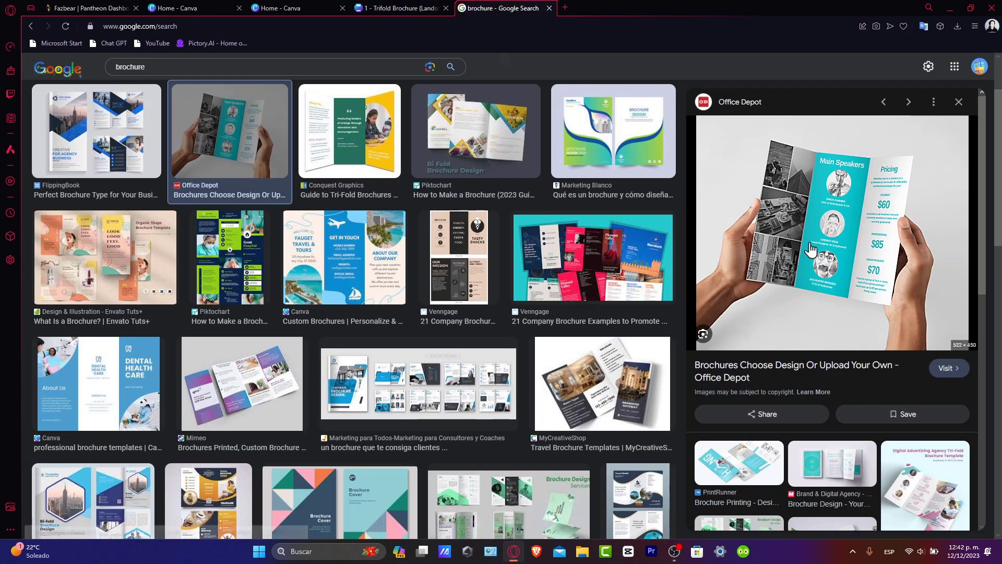
left_click(402, 8)
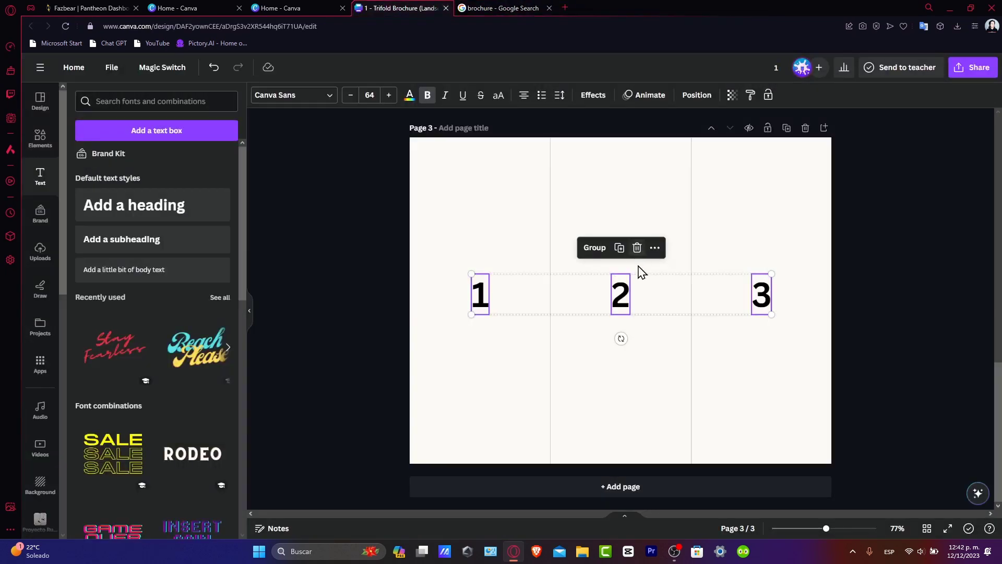
Review the TOP and BACK pages against the Office Depot brochure photo in the browser, and return to the Canva design.
scroll(653, 329, "up", 10)
scroll(671, 275, "up", 3)
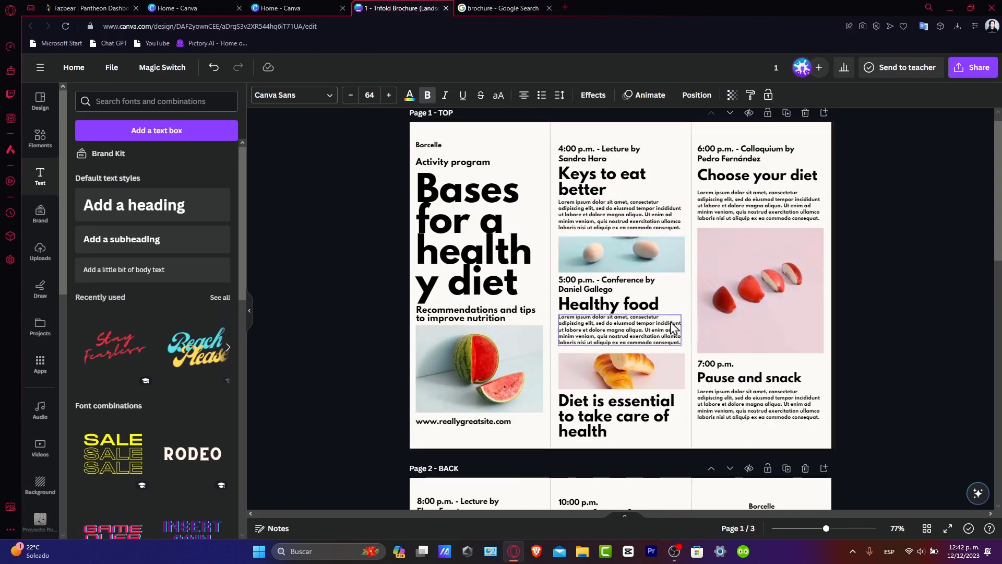
scroll(783, 361, "down", 3)
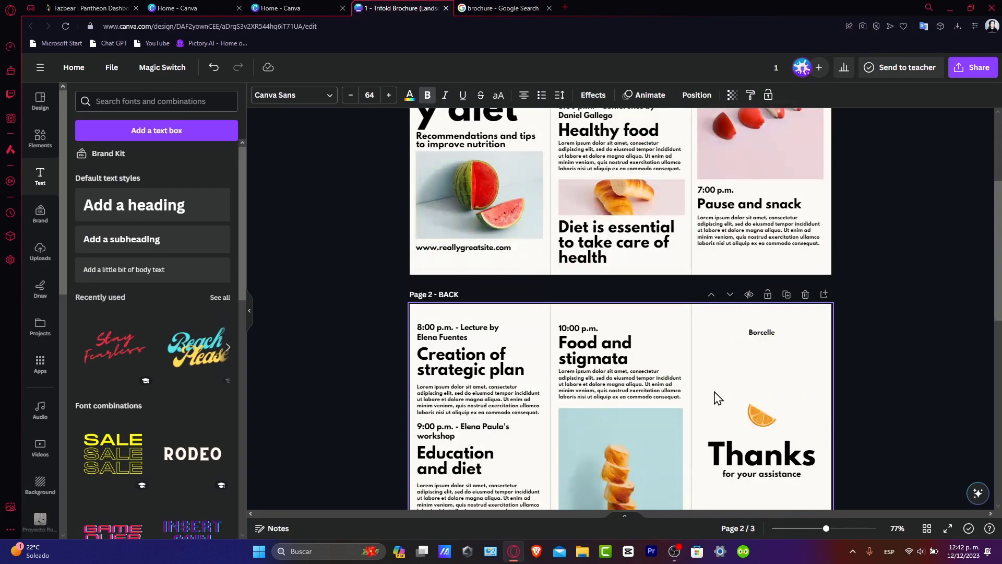
key("ctrl+Tab")
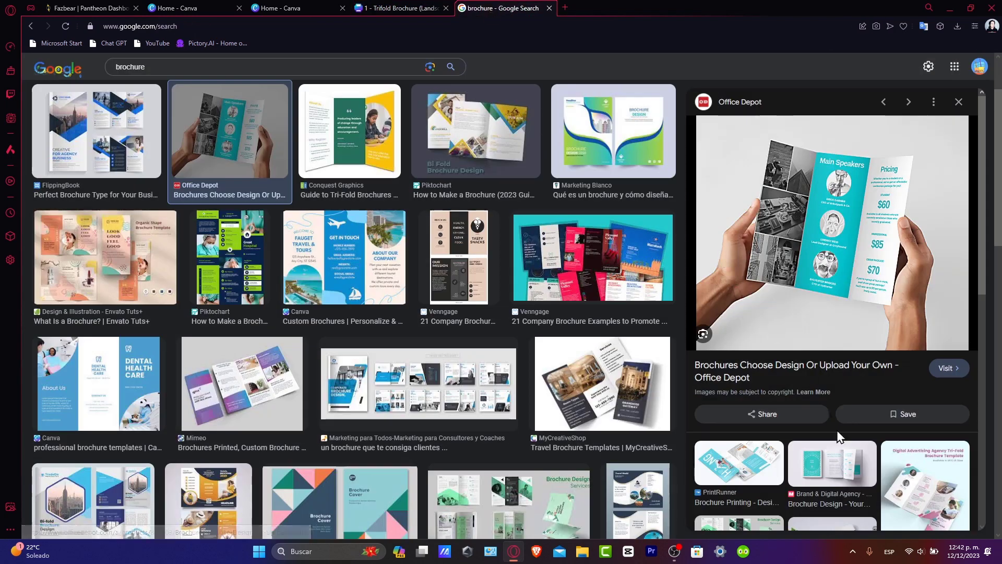
left_click(418, 7)
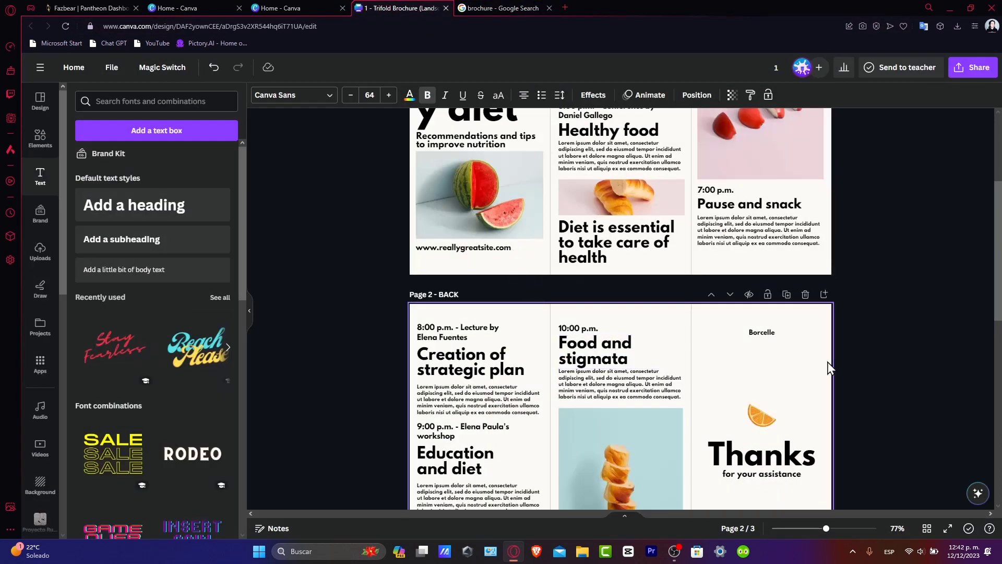